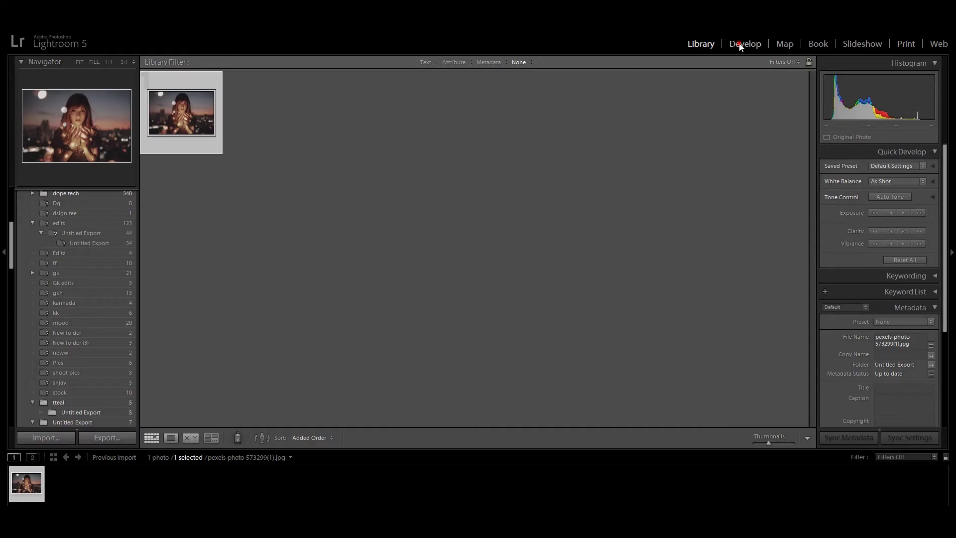
- In Develop's Camera Calibration, set Blue Primary Hue -100 and Saturation +50
{"action": "left_click", "coordinate": [739, 46]}
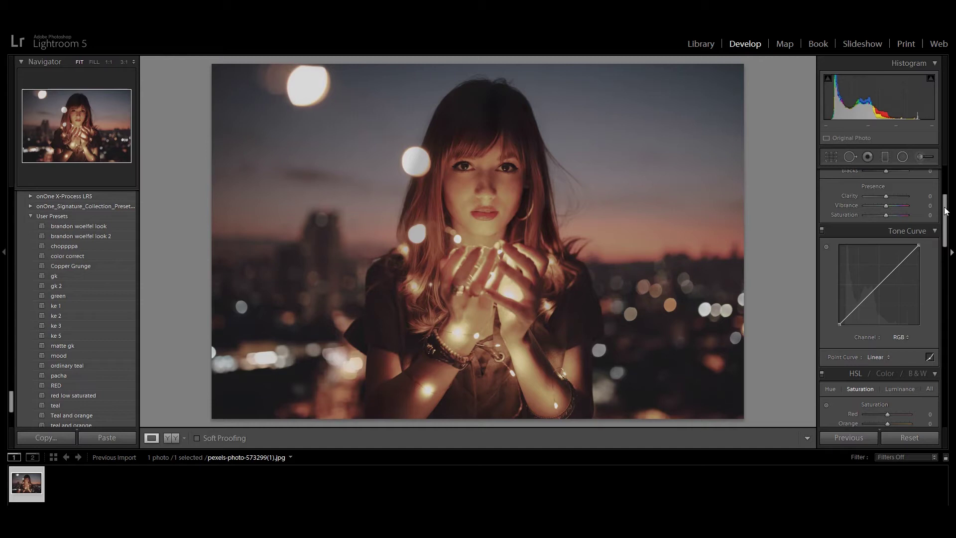
{"action": "mouse_move", "coordinate": [948, 211]}
{"action": "left_mouse_down"}
{"action": "mouse_move", "coordinate": [952, 166]}
{"action": "mouse_move", "coordinate": [946, 399]}
{"action": "left_mouse_up"}
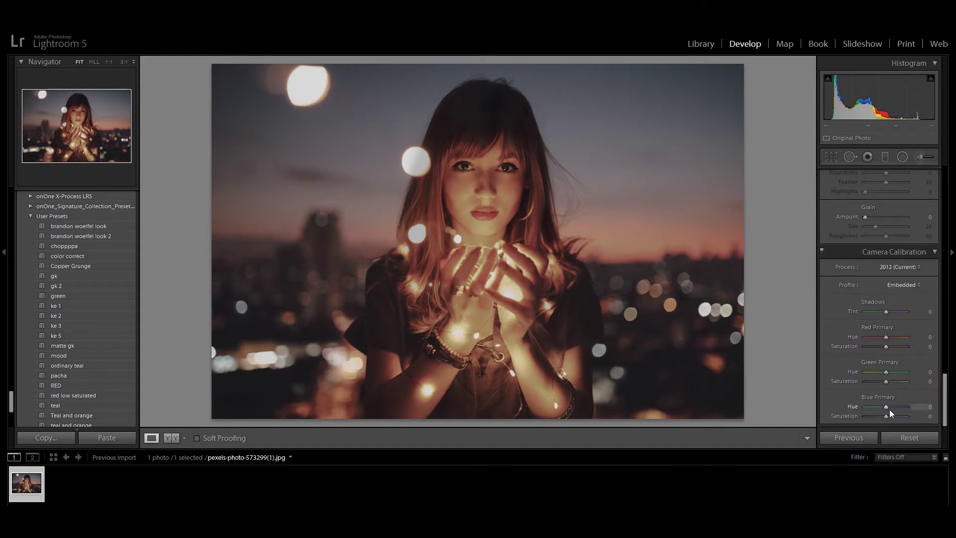
{"action": "left_click_drag", "start_coordinate": [886, 407], "coordinate": [858, 414]}
{"action": "left_click", "coordinate": [896, 416]}
{"action": "left_click_drag", "start_coordinate": [897, 416], "coordinate": [895, 417]}
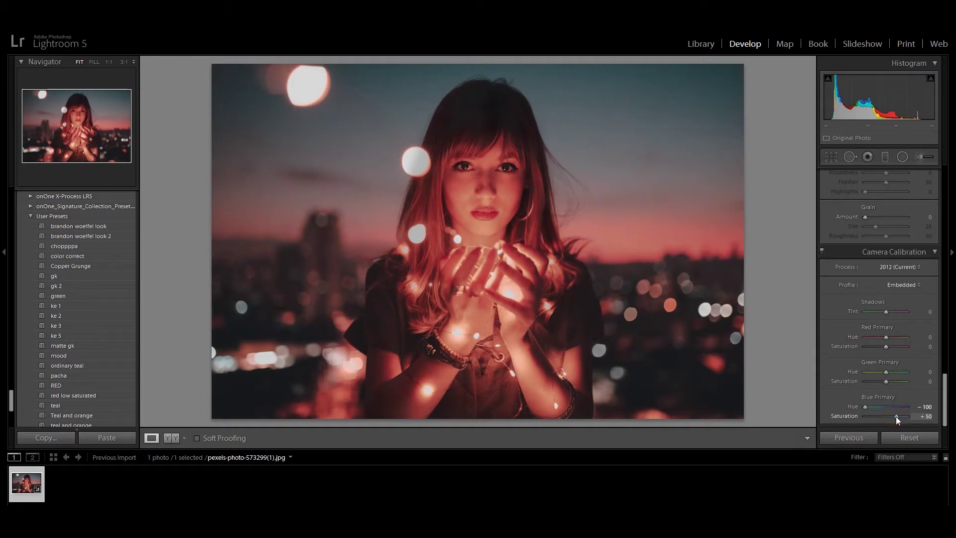
- Shift the Green Primary hue up and push the Red Primary hue negative toward magenta
{"action": "left_click", "coordinate": [887, 372]}
{"action": "mouse_move", "coordinate": [887, 372]}
{"action": "left_mouse_down"}
{"action": "mouse_move", "coordinate": [900, 372]}
{"action": "mouse_move", "coordinate": [872, 381]}
{"action": "left_mouse_up"}
{"action": "mouse_move", "coordinate": [886, 337]}
{"action": "left_mouse_down"}
{"action": "mouse_move", "coordinate": [876, 338]}
{"action": "mouse_move", "coordinate": [885, 346]}
{"action": "left_mouse_up"}
{"action": "left_click_drag", "start_coordinate": [944, 381], "coordinate": [951, 170]}
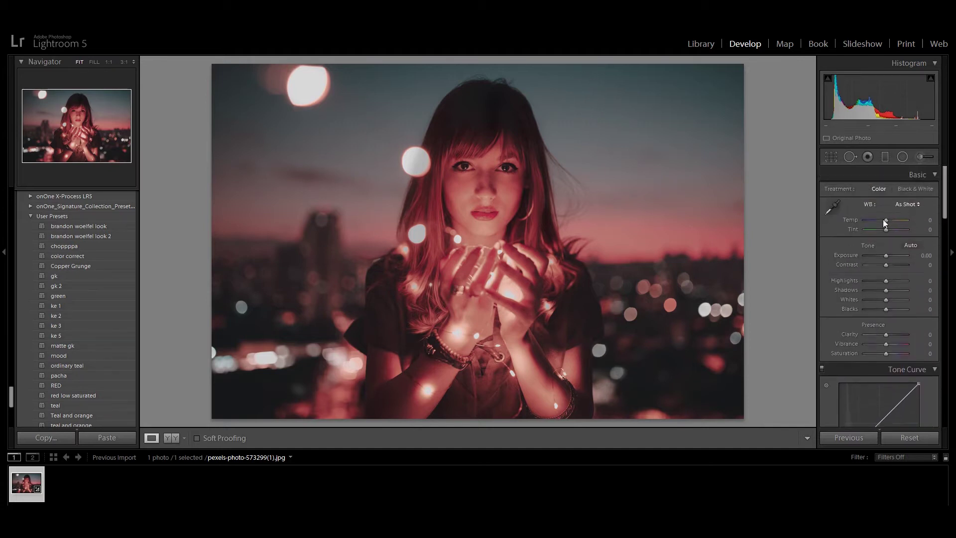
- Cool the white balance to Temp -29, Tint +10, and lower Highlights and Blacks
{"action": "left_click_drag", "start_coordinate": [885, 220], "coordinate": [880, 220]}
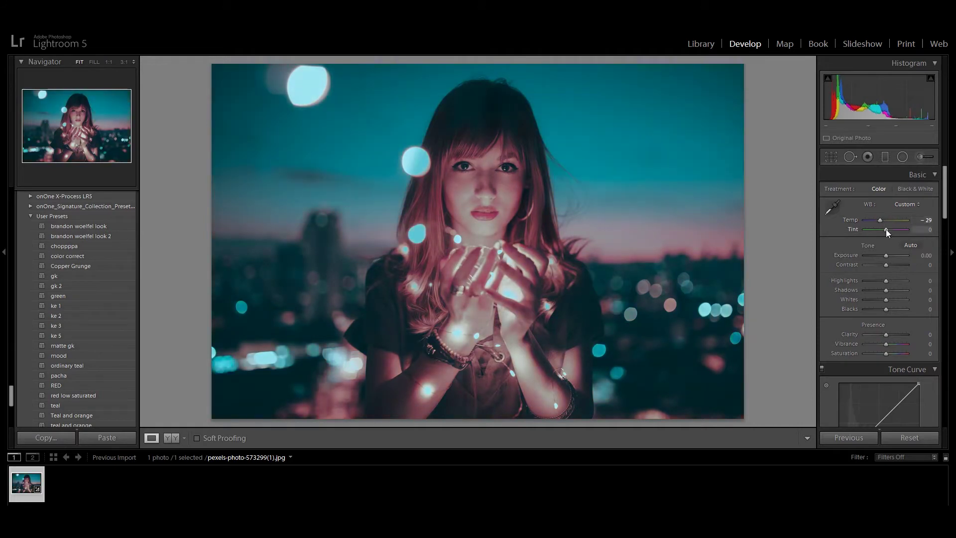
{"action": "mouse_move", "coordinate": [889, 232]}
{"action": "left_mouse_down"}
{"action": "mouse_move", "coordinate": [894, 269]}
{"action": "mouse_move", "coordinate": [873, 282]}
{"action": "mouse_move", "coordinate": [900, 293]}
{"action": "mouse_move", "coordinate": [871, 292]}
{"action": "mouse_move", "coordinate": [894, 288]}
{"action": "left_mouse_up"}
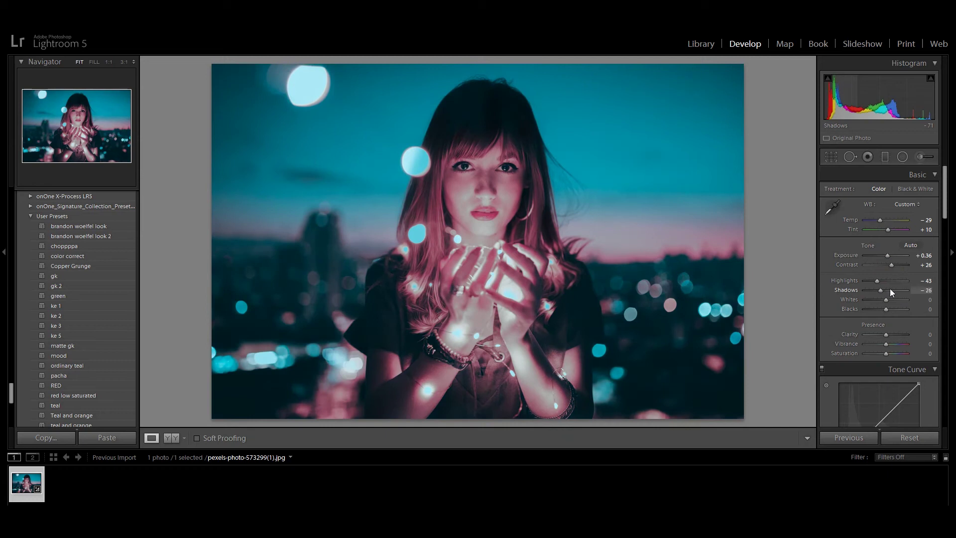
{"action": "mouse_move", "coordinate": [887, 298]}
{"action": "left_mouse_down"}
{"action": "mouse_move", "coordinate": [876, 299]}
{"action": "mouse_move", "coordinate": [884, 300]}
{"action": "left_mouse_up"}
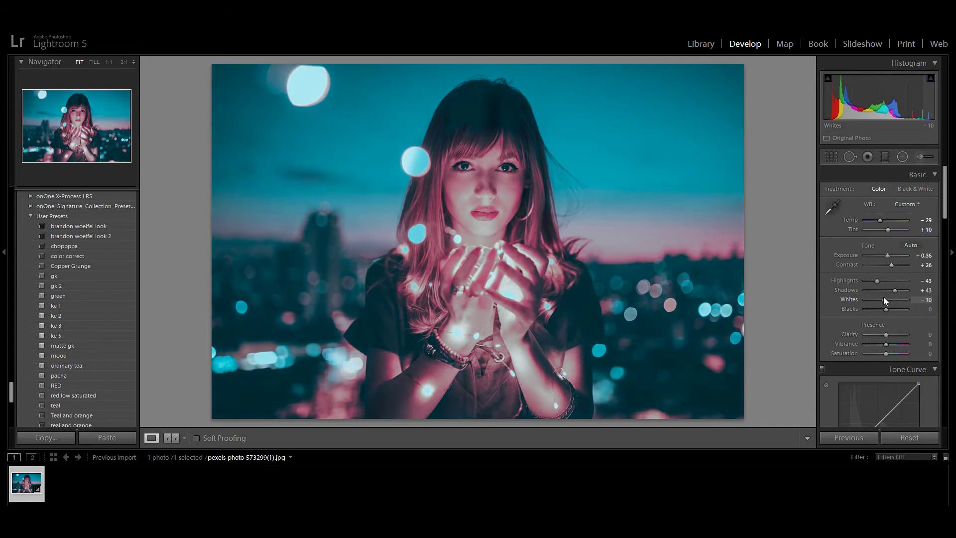
{"action": "mouse_move", "coordinate": [886, 309]}
{"action": "left_mouse_down"}
{"action": "mouse_move", "coordinate": [874, 309]}
{"action": "mouse_move", "coordinate": [895, 339]}
{"action": "mouse_move", "coordinate": [890, 354]}
{"action": "left_mouse_up"}
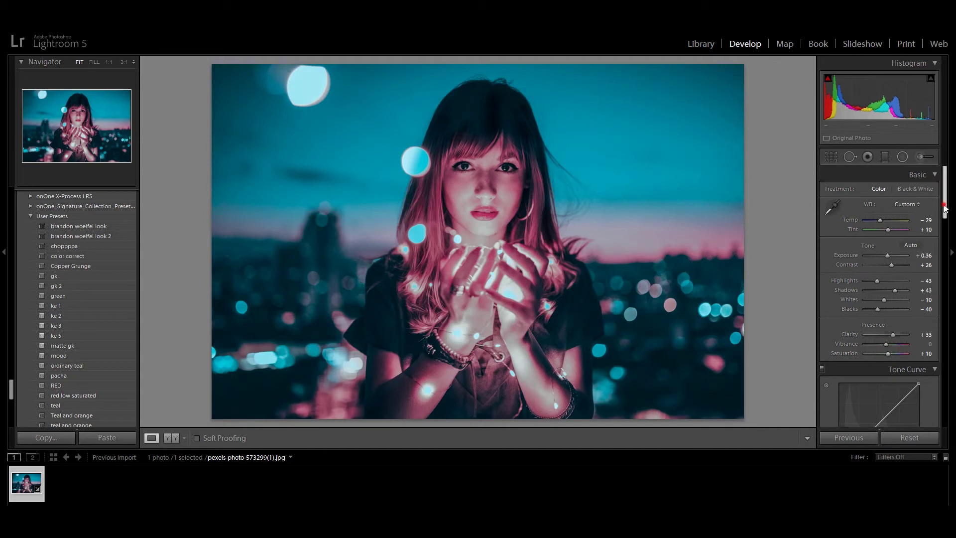
{"action": "left_click_drag", "start_coordinate": [944, 209], "coordinate": [944, 238]}
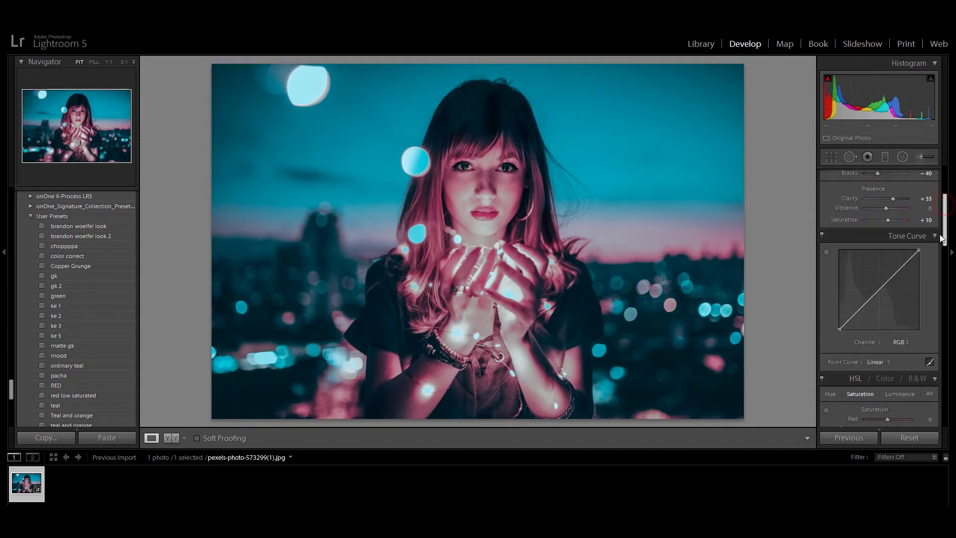
- Add three tone curve points, lift the black point to about 11% and nudge the upper point
{"action": "left_click", "coordinate": [859, 298]}
{"action": "left_click", "coordinate": [879, 277]}
{"action": "left_click", "coordinate": [898, 256]}
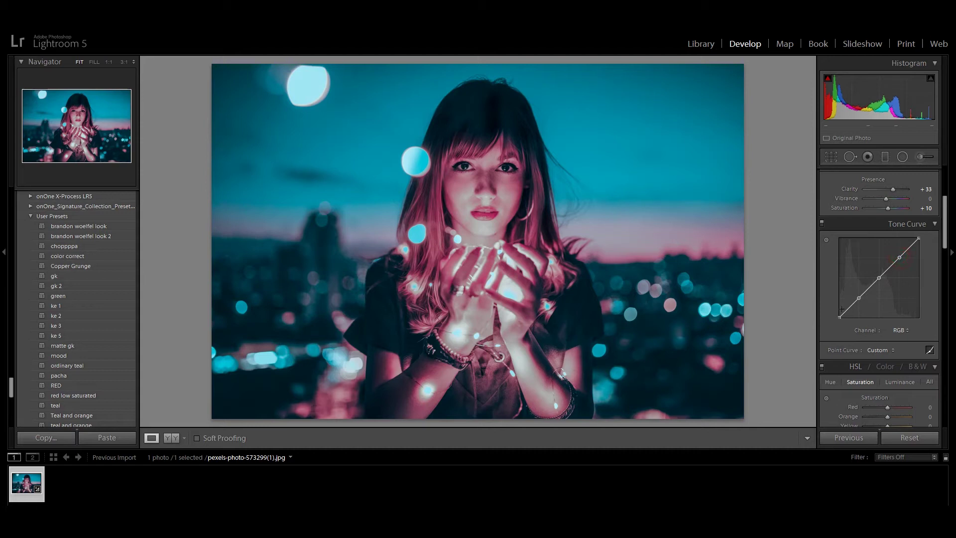
{"action": "left_click_drag", "start_coordinate": [839, 316], "coordinate": [840, 309]}
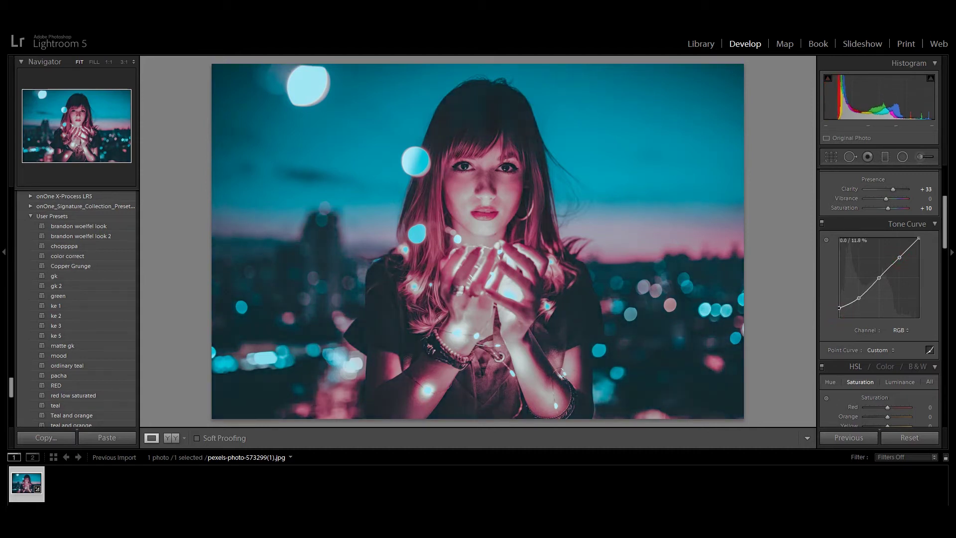
{"action": "left_click_drag", "start_coordinate": [899, 257], "coordinate": [897, 256]}
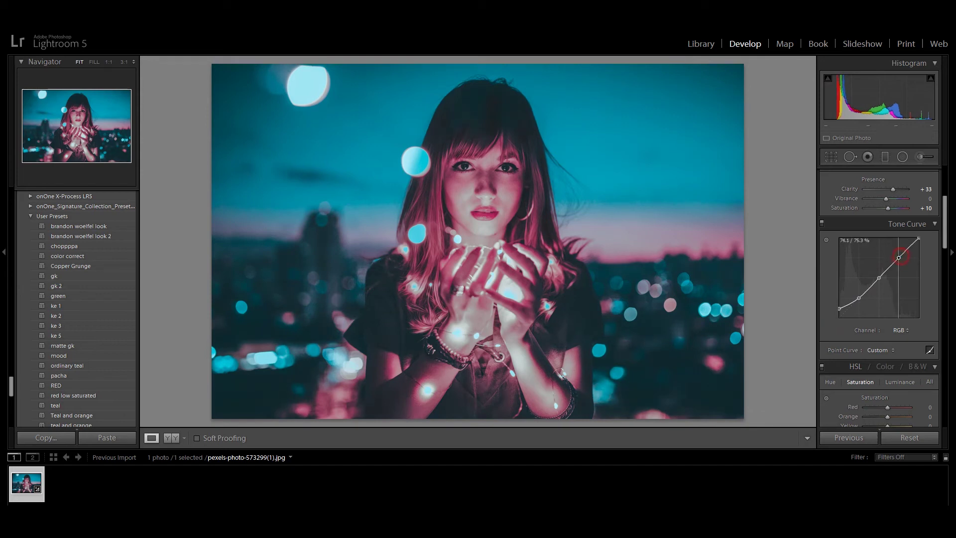
{"action": "left_click_drag", "start_coordinate": [944, 227], "coordinate": [944, 250]}
{"action": "left_click", "coordinate": [833, 261]}
- Shift the HSL hue of Reds and Blues, and set Purple hue to +22
{"action": "left_click_drag", "start_coordinate": [888, 285], "coordinate": [876, 286]}
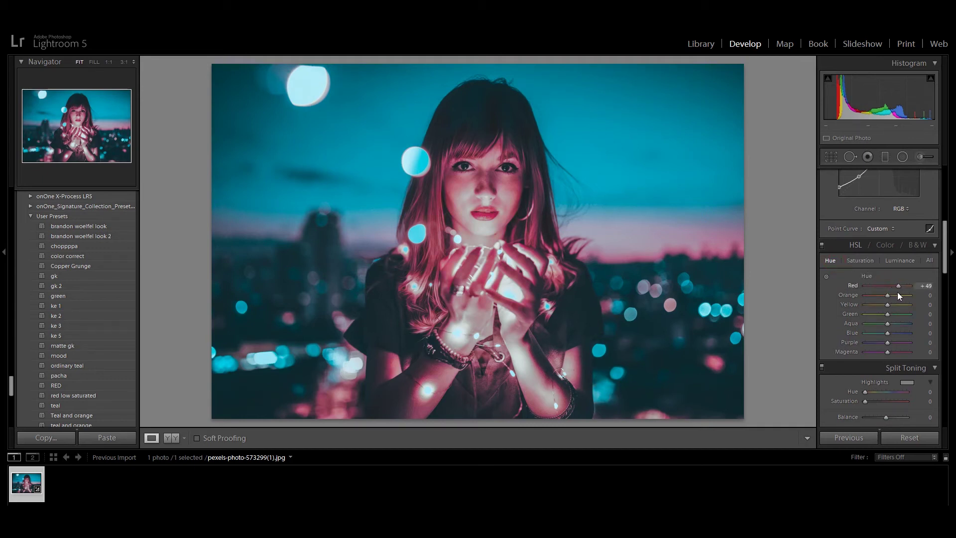
{"action": "left_click_drag", "start_coordinate": [886, 331], "coordinate": [874, 314]}
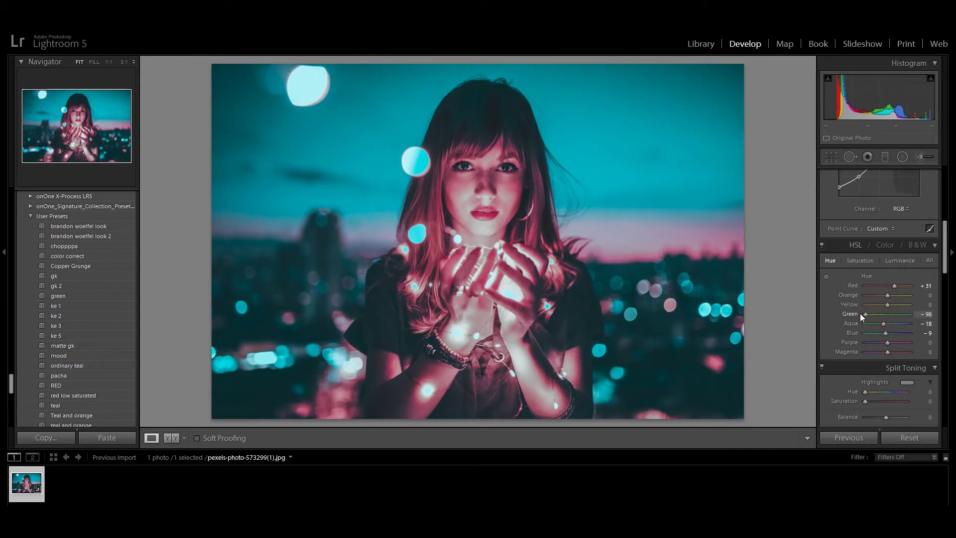
{"action": "left_click", "coordinate": [892, 343]}
{"action": "left_click_drag", "start_coordinate": [946, 239], "coordinate": [946, 255]}
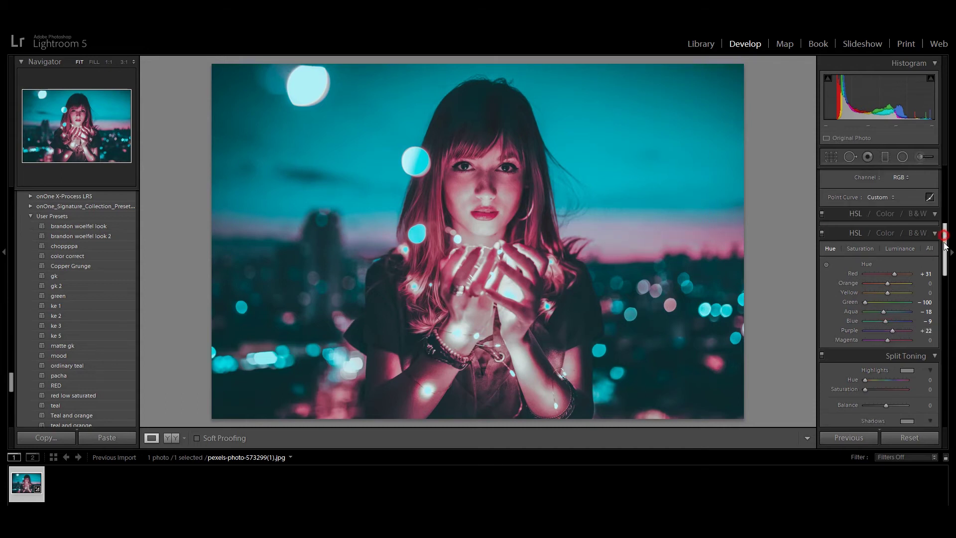
- Brighten Blue, Aqua and Orange luminance, then raise Split Toning Shadows Saturation
{"action": "left_click", "coordinate": [906, 182]}
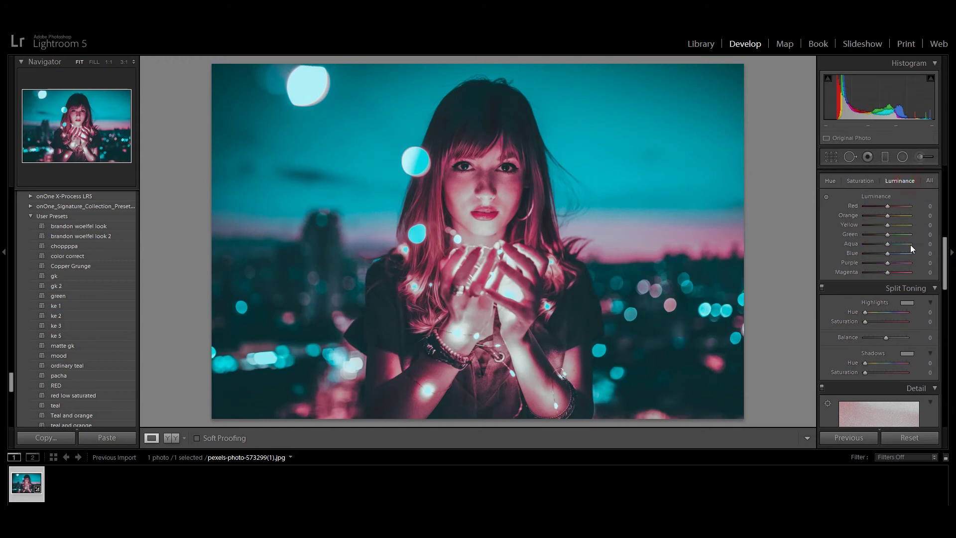
{"action": "left_click_drag", "start_coordinate": [888, 254], "coordinate": [894, 249]}
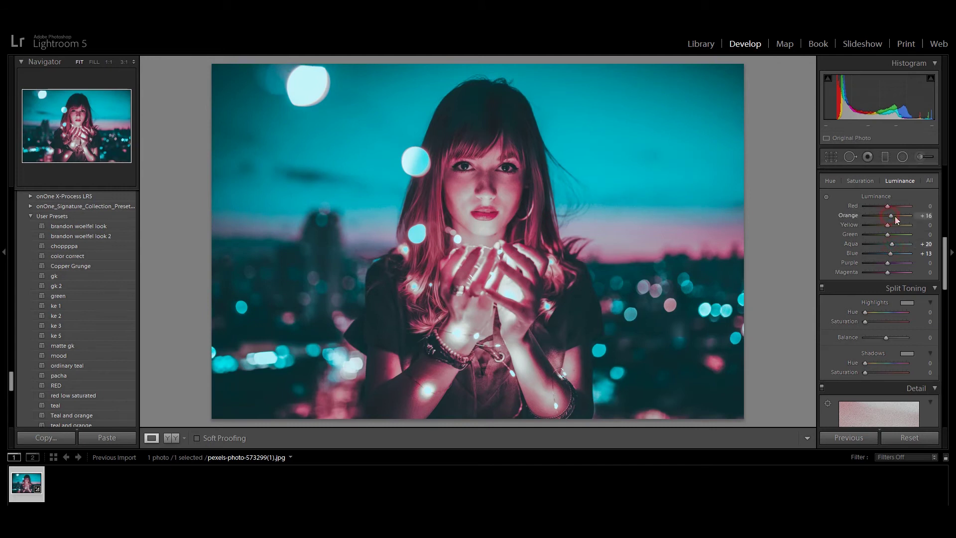
{"action": "left_click_drag", "start_coordinate": [895, 217], "coordinate": [886, 207]}
{"action": "left_click_drag", "start_coordinate": [946, 254], "coordinate": [947, 279]}
{"action": "left_click", "coordinate": [866, 316]}
{"action": "left_click_drag", "start_coordinate": [872, 316], "coordinate": [889, 310]}
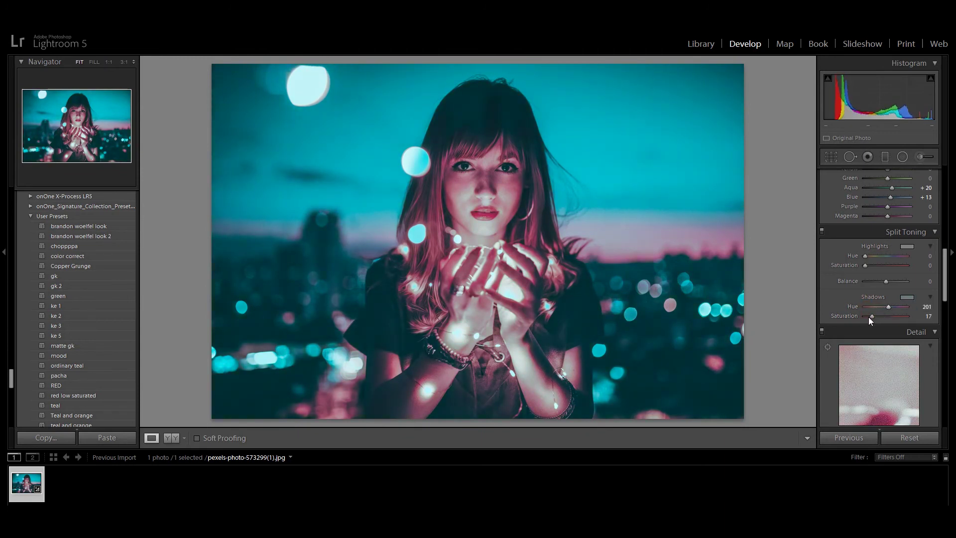
- Lower Shadows split-tone saturation to 10 and set Highlights Hue 180, Saturation 12
{"action": "left_click_drag", "start_coordinate": [874, 317], "coordinate": [871, 317]}
{"action": "left_click_drag", "start_coordinate": [869, 265], "coordinate": [886, 256]}
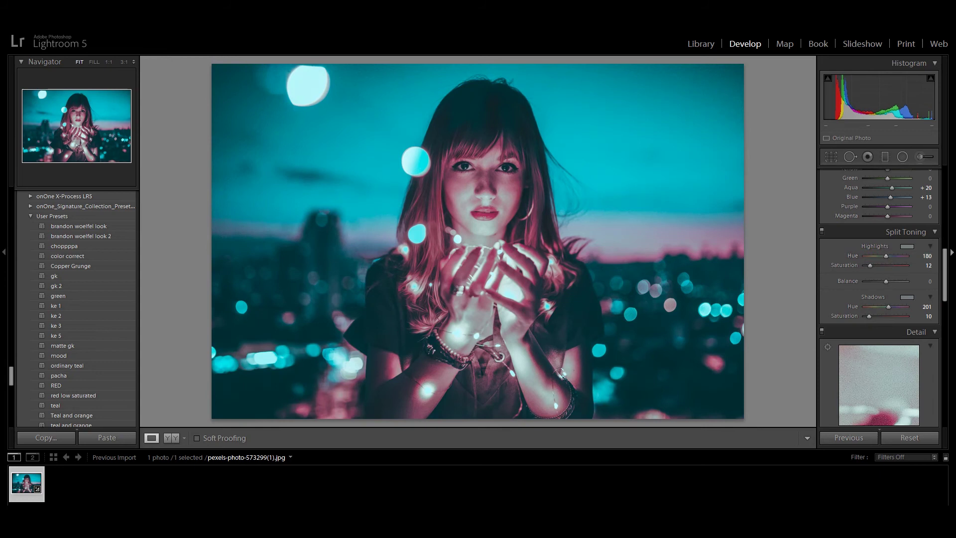
{"action": "left_click_drag", "start_coordinate": [947, 291], "coordinate": [947, 320]}
{"action": "left_click_drag", "start_coordinate": [865, 267], "coordinate": [880, 288]}
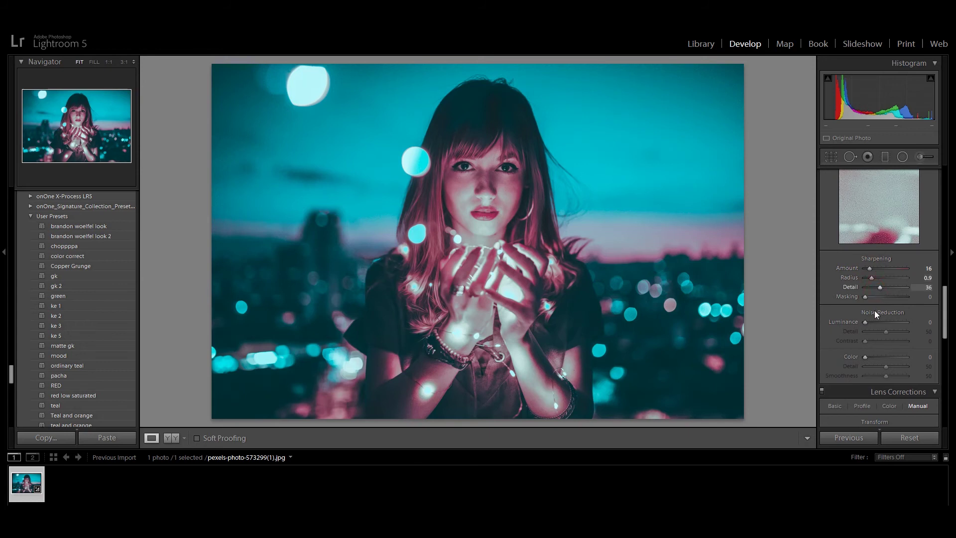
- Set sharpening Masking 19 and noise reduction Luminance 15, Detail 63, Color 10, Smoothness 57
{"action": "left_click_drag", "start_coordinate": [873, 298], "coordinate": [871, 321]}
{"action": "left_click_drag", "start_coordinate": [865, 358], "coordinate": [893, 331]}
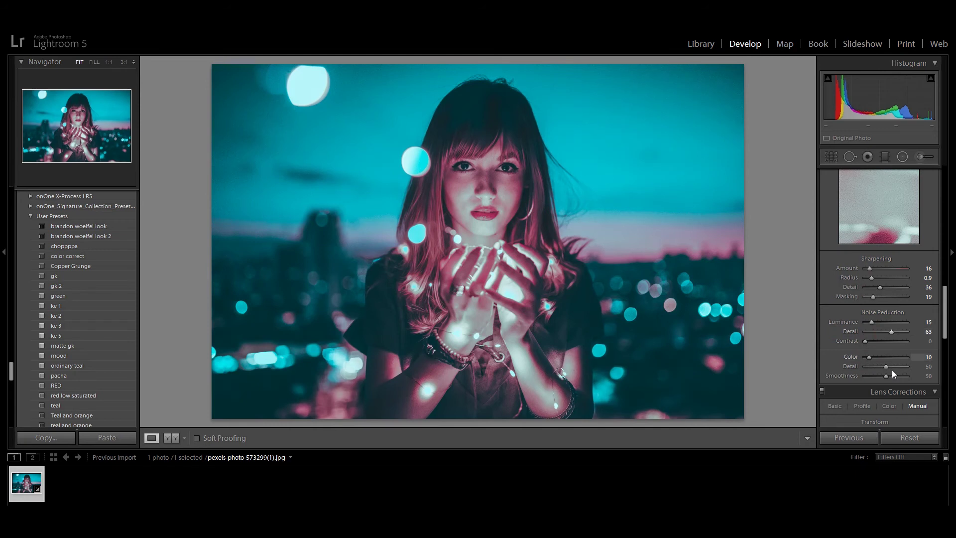
{"action": "left_click_drag", "start_coordinate": [892, 368], "coordinate": [889, 375]}
{"action": "scroll", "coordinate": [946, 321], "scroll_direction": "down", "scroll_amount": 2}
- Add a post-crop vignette (Amount -12, Midpoint 67, Feather 100) and grain Amount 10, Size 11
{"action": "scroll", "coordinate": [946, 321], "scroll_direction": "down", "scroll_amount": 2}
{"action": "left_click_drag", "start_coordinate": [946, 320], "coordinate": [950, 350]}
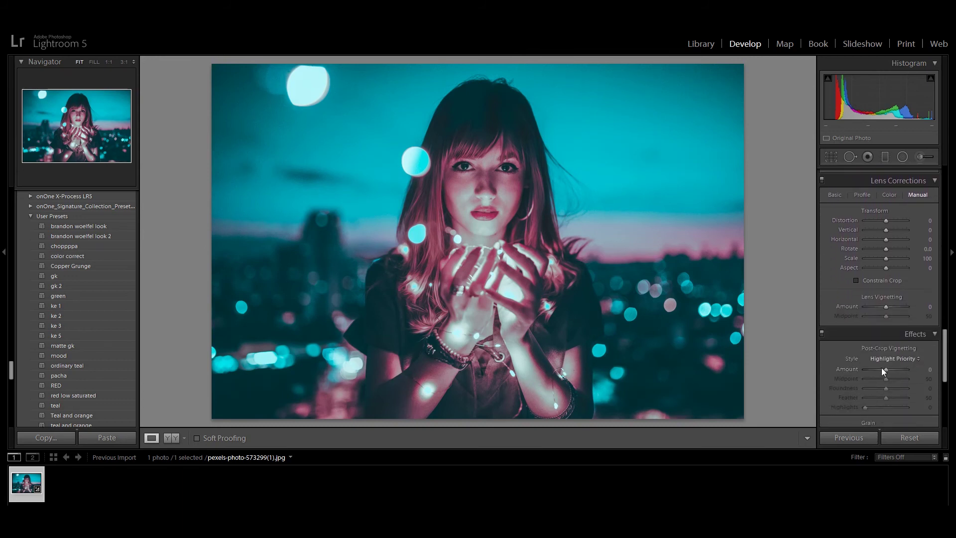
{"action": "left_click_drag", "start_coordinate": [886, 369], "coordinate": [884, 371]}
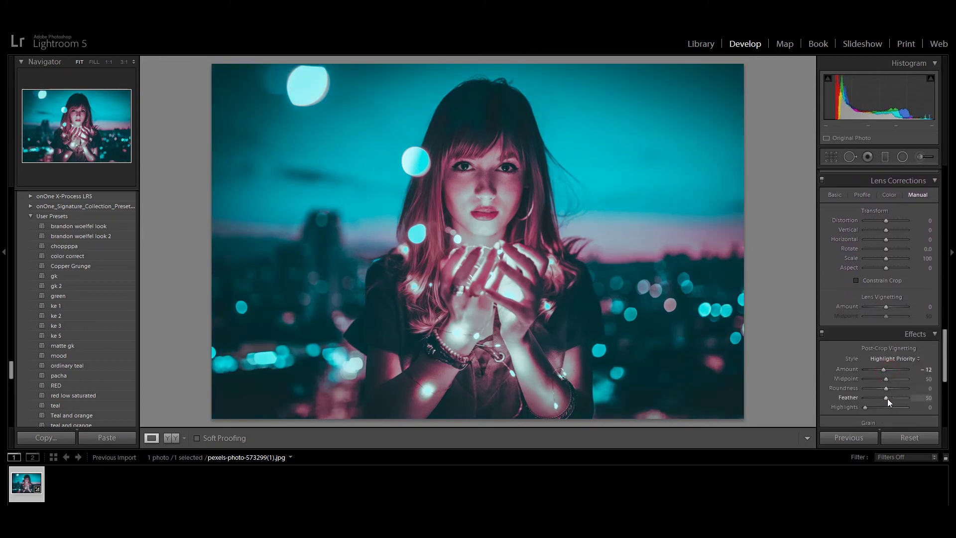
{"action": "left_click_drag", "start_coordinate": [899, 398], "coordinate": [930, 399]}
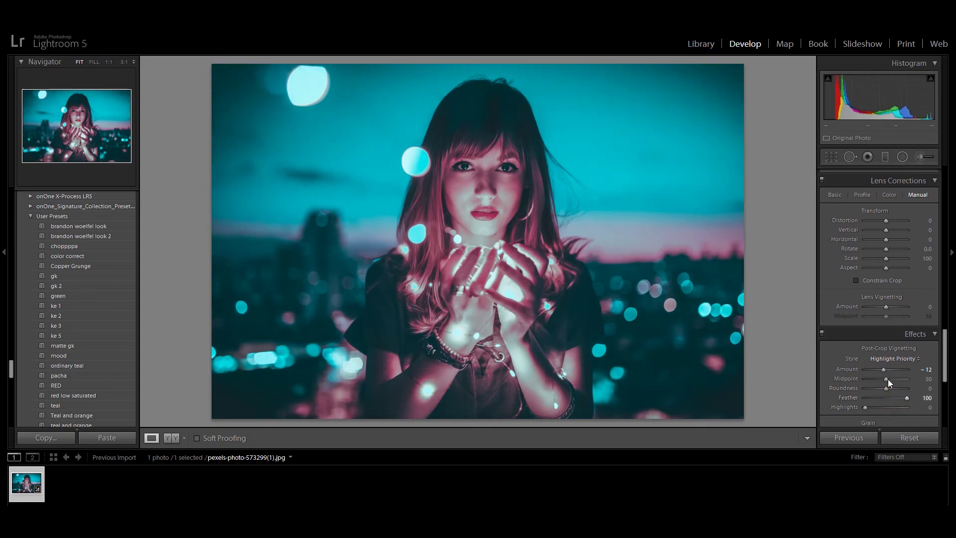
{"action": "left_click_drag", "start_coordinate": [897, 382], "coordinate": [899, 390]}
{"action": "left_click_drag", "start_coordinate": [944, 359], "coordinate": [946, 391]}
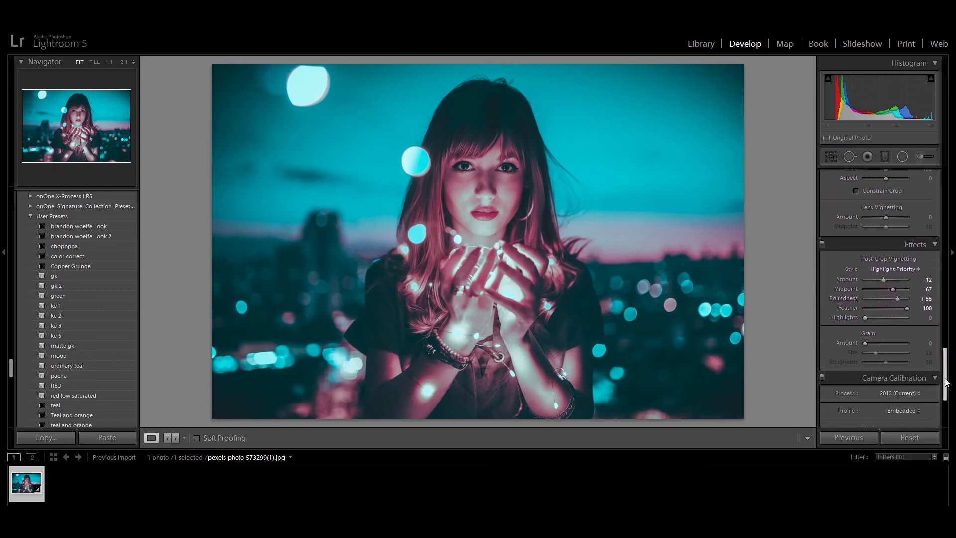
{"action": "mouse_move", "coordinate": [855, 306]}
{"action": "left_mouse_down"}
{"action": "mouse_move", "coordinate": [867, 306]}
{"action": "mouse_move", "coordinate": [869, 323]}
{"action": "left_mouse_up"}
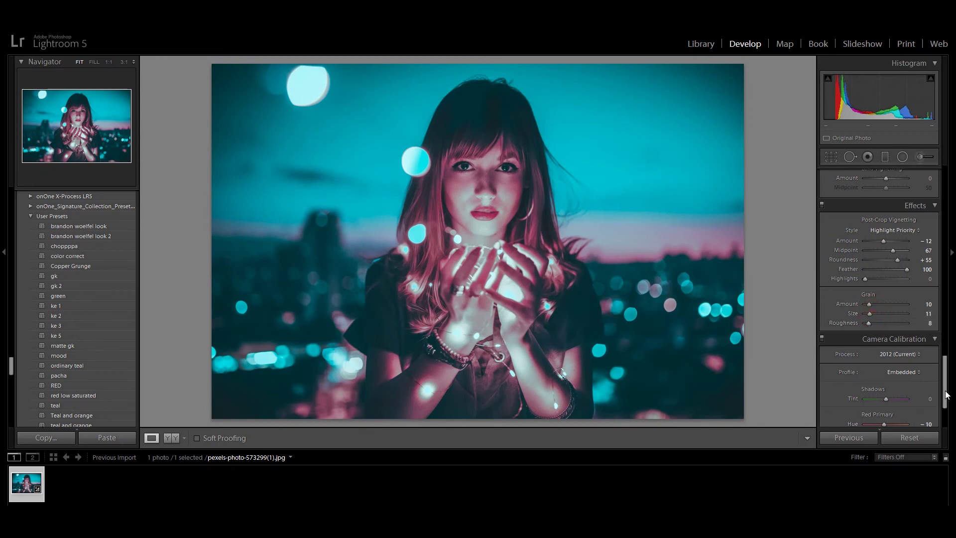
{"action": "scroll", "coordinate": [952, 378], "scroll_direction": "down", "scroll_amount": 3}
{"action": "left_click", "coordinate": [952, 363]}
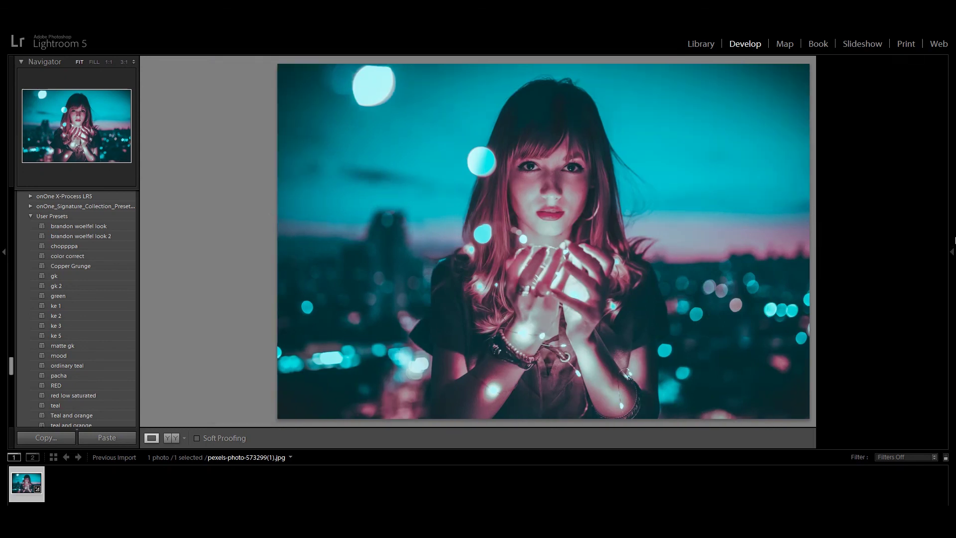
{"action": "scroll", "coordinate": [949, 215], "scroll_direction": "up", "scroll_amount": 5}
{"action": "scroll", "coordinate": [949, 215], "scroll_direction": "up", "scroll_amount": 5}
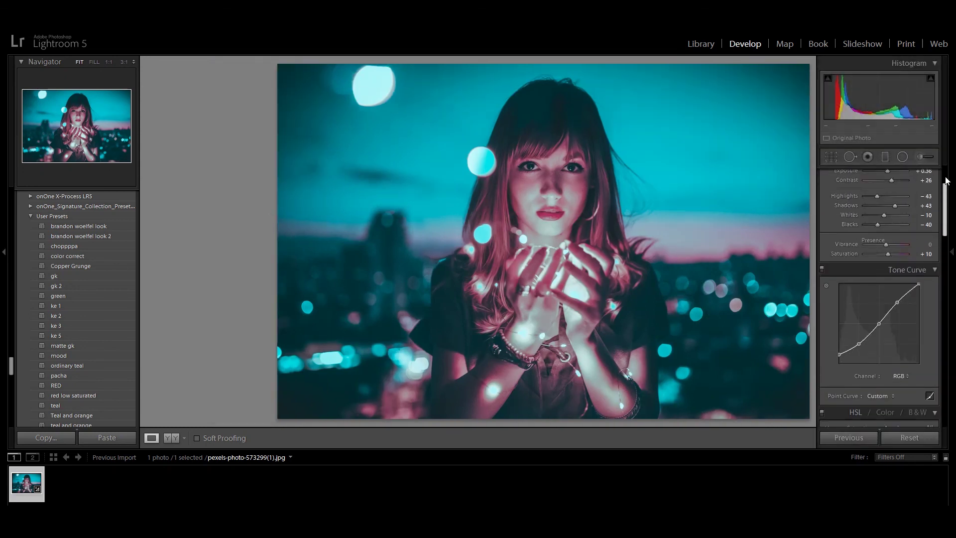
{"action": "scroll", "coordinate": [950, 216], "scroll_direction": "up", "scroll_amount": 5}
{"action": "key", "text": "backslash"}
{"action": "key", "text": "backslash"}
{"action": "key", "text": "backslash"}
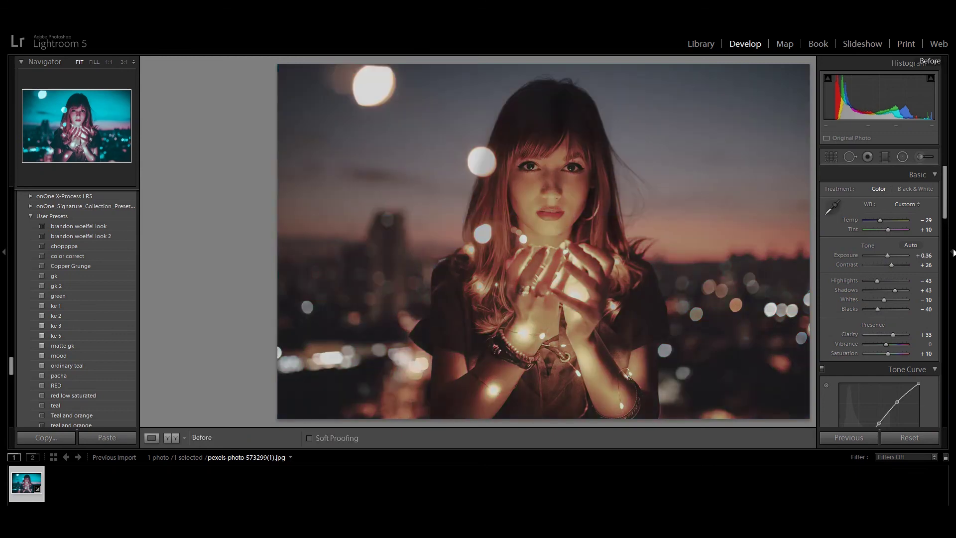
{"action": "left_click", "coordinate": [953, 252]}
{"action": "key", "text": "backslash"}
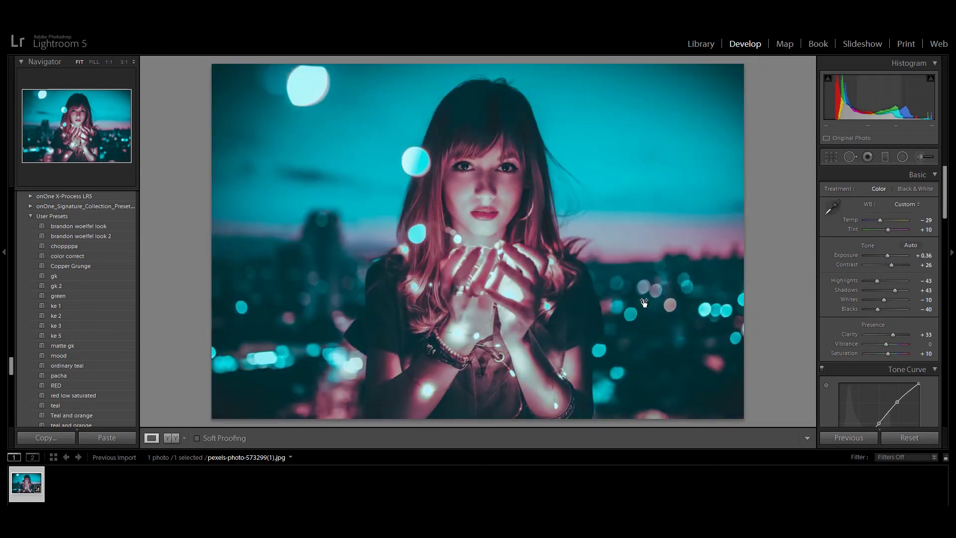
{"action": "left_click", "coordinate": [172, 438]}
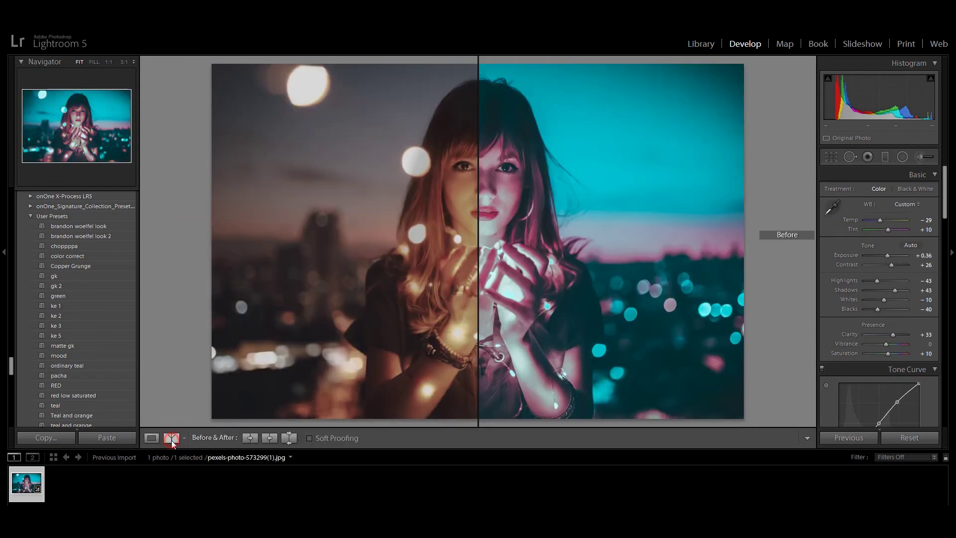
{"action": "left_click", "coordinate": [173, 443]}
{"action": "left_click", "coordinate": [173, 443]}
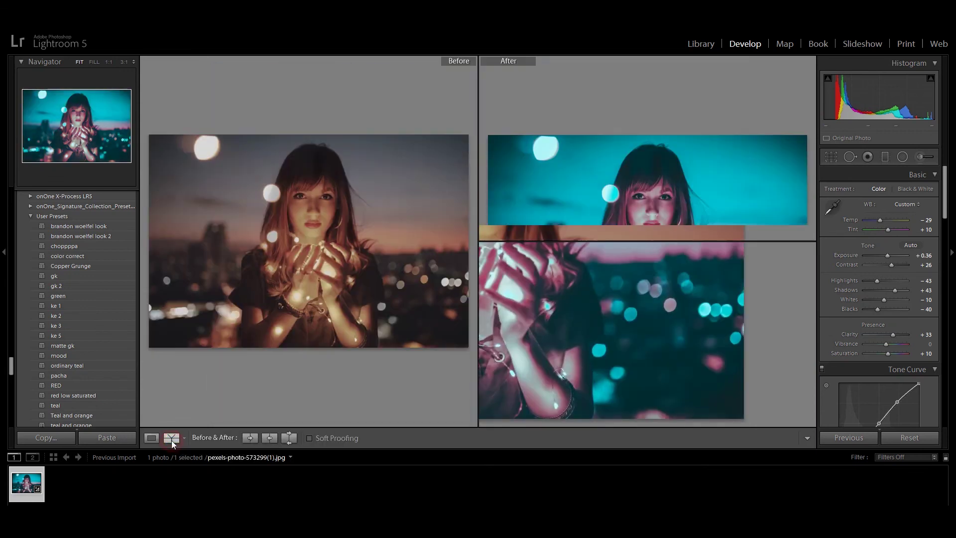
{"action": "left_click", "coordinate": [149, 439]}
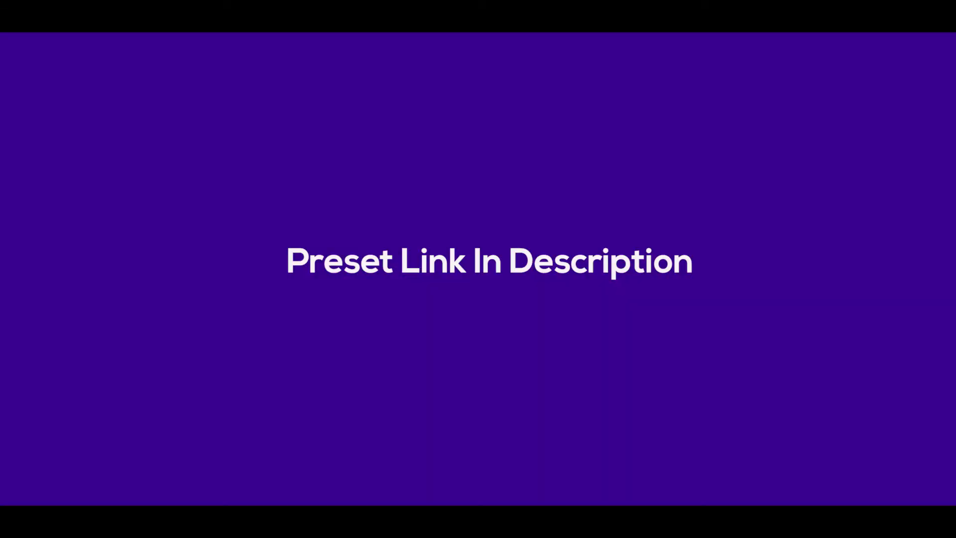